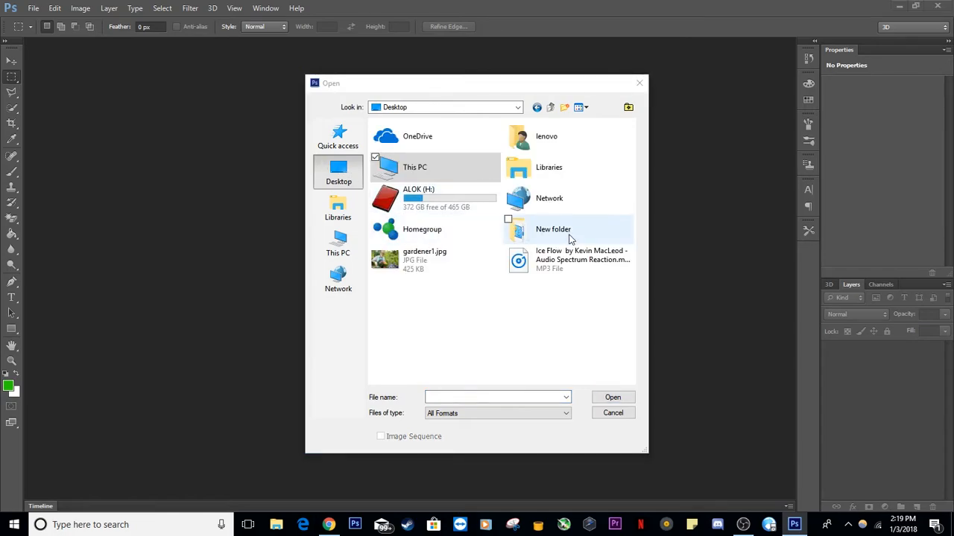
Step: Open the image gardener1.jpg from the Desktop
click(441, 261)
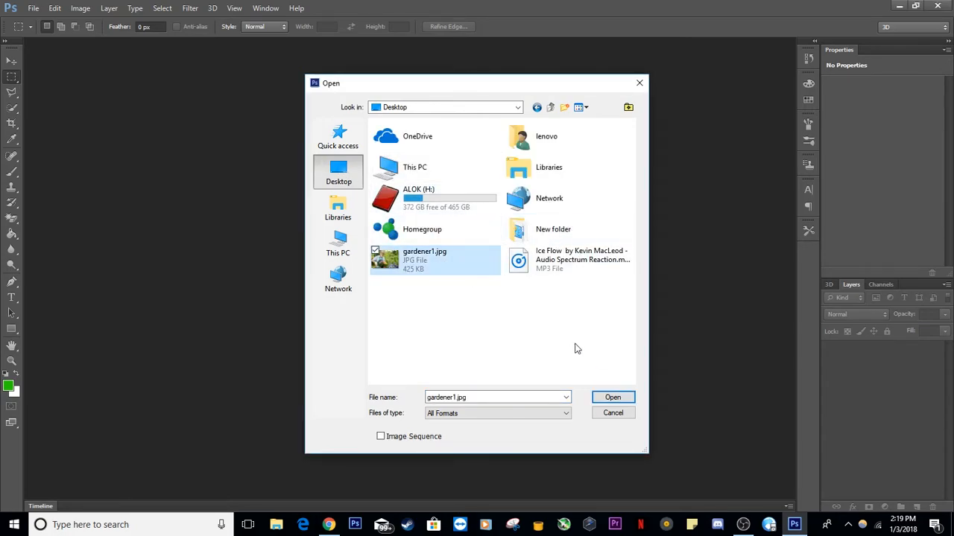
click(613, 398)
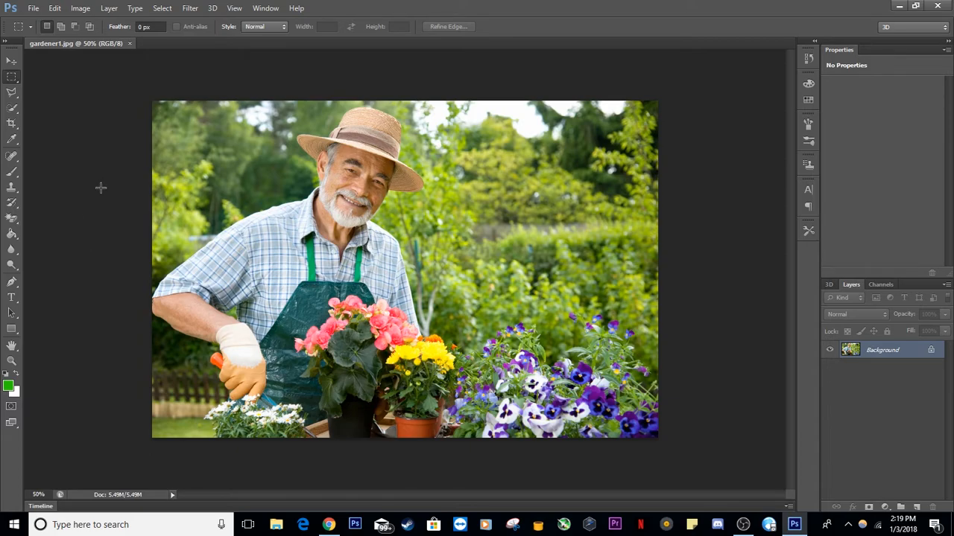
Step: Activate the Blur tool and set its brush size to 463 px
click(13, 251)
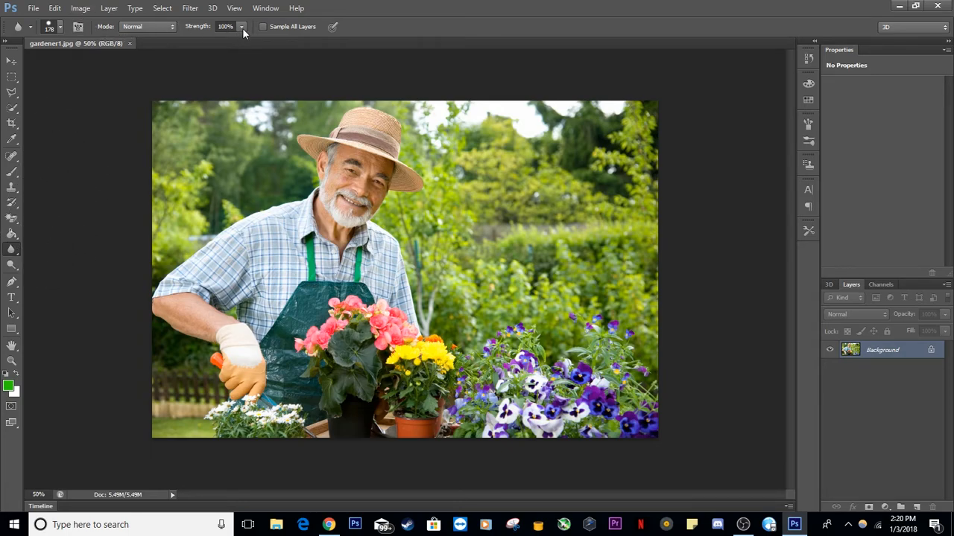
click(59, 28)
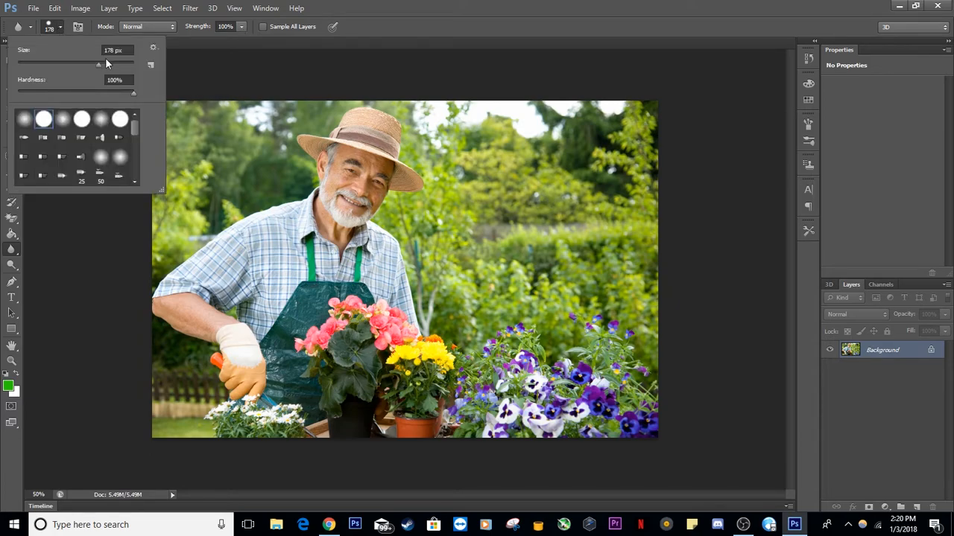
drag(107, 63, 119, 64)
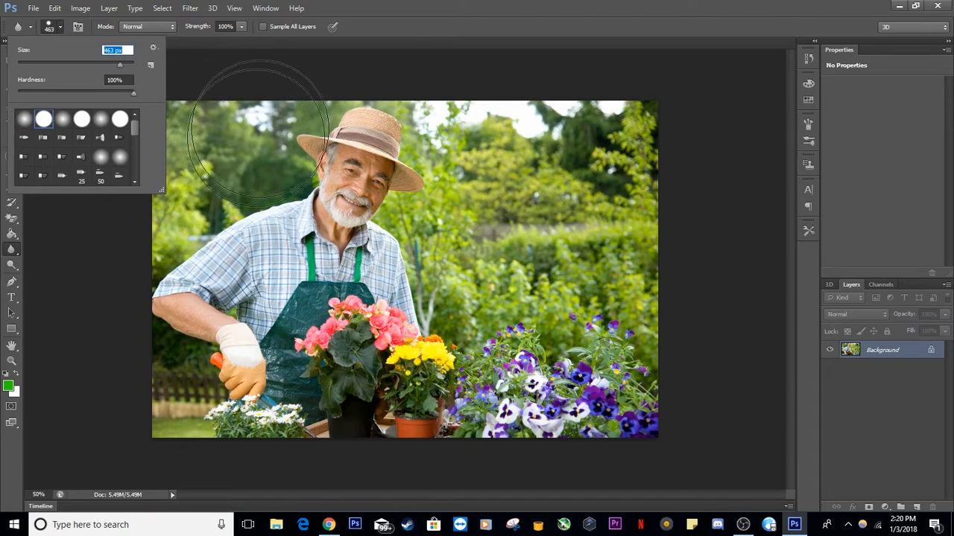
click(93, 298)
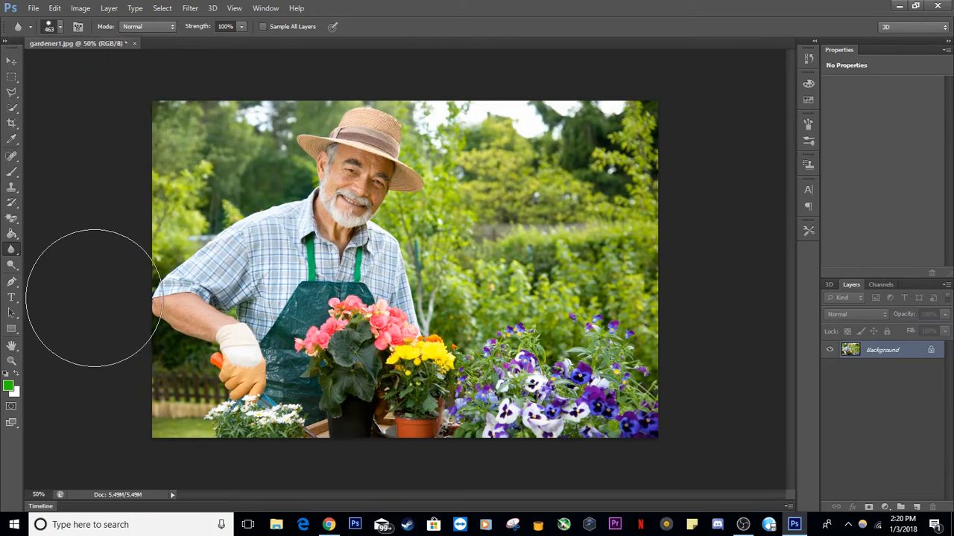
Step: Select the whole image, and subtract the gardener and the potted flowers in front of him with the Quick Selection tool
click(13, 108)
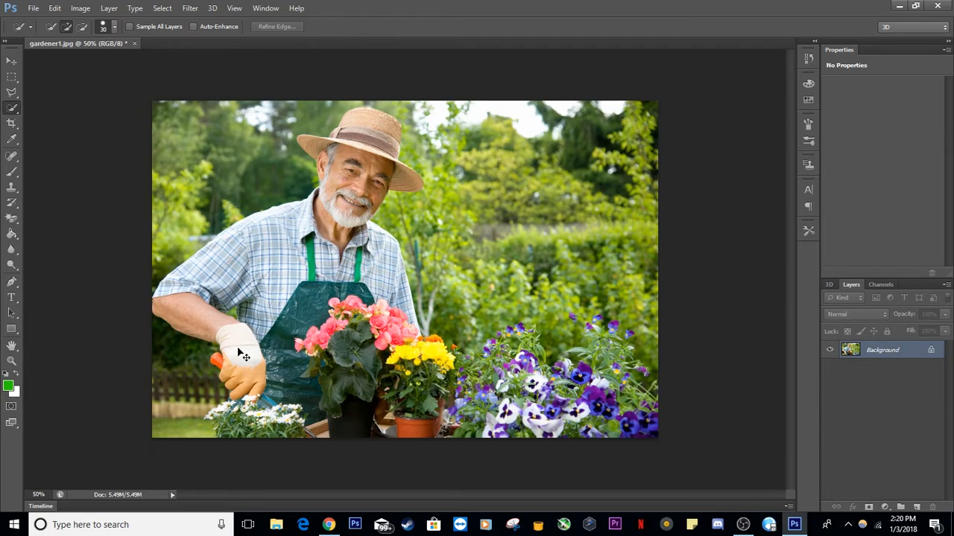
key(ctrl+a)
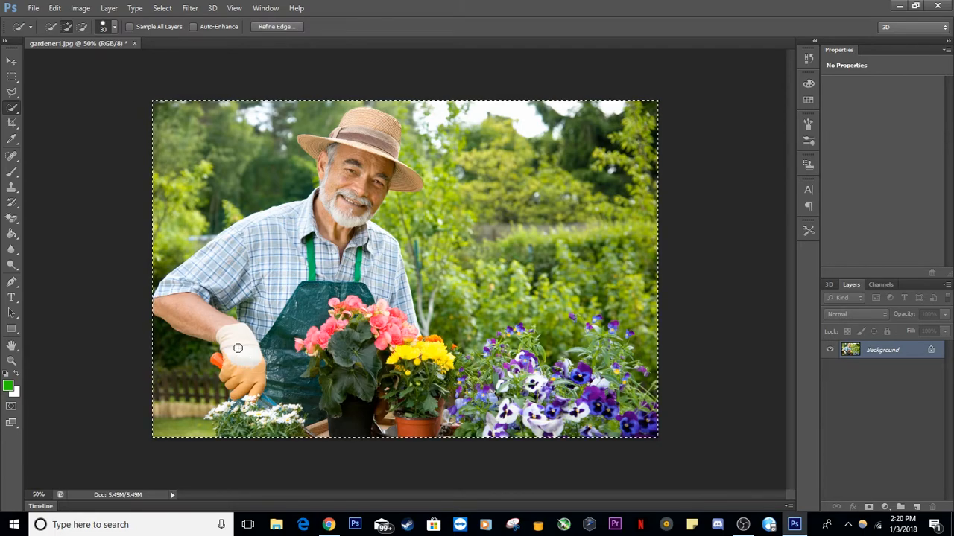
key(alt)
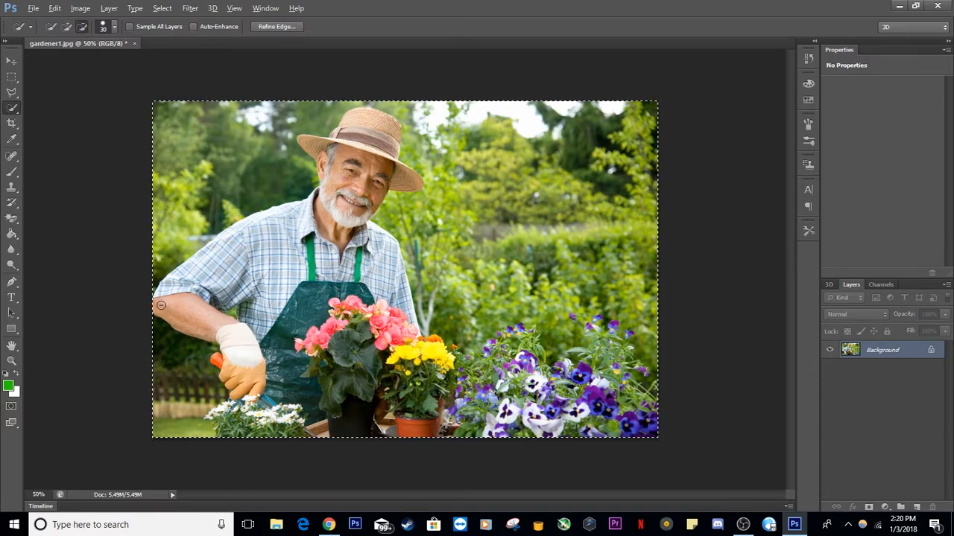
mouse_move(160, 303)
mouse_down()
mouse_move(171, 290)
mouse_move(268, 254)
mouse_move(277, 298)
mouse_move(243, 336)
mouse_move(249, 389)
mouse_move(252, 376)
mouse_up()
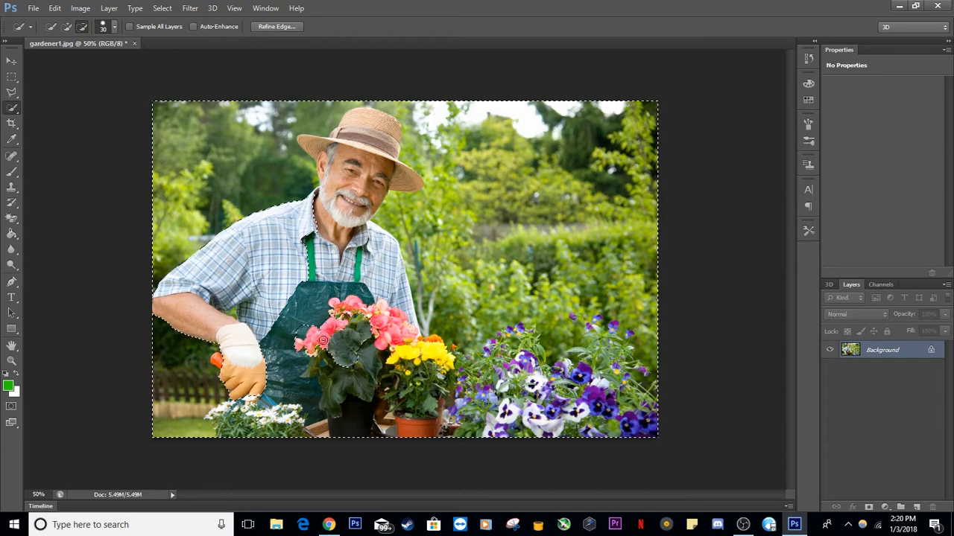
mouse_move(297, 327)
mouse_down()
mouse_move(287, 393)
mouse_move(297, 403)
mouse_move(345, 367)
mouse_move(382, 371)
mouse_move(429, 417)
mouse_move(441, 403)
mouse_move(437, 350)
mouse_move(401, 335)
mouse_move(396, 313)
mouse_move(406, 292)
mouse_move(361, 287)
mouse_move(363, 246)
mouse_move(342, 240)
mouse_move(348, 187)
mouse_move(369, 134)
mouse_up()
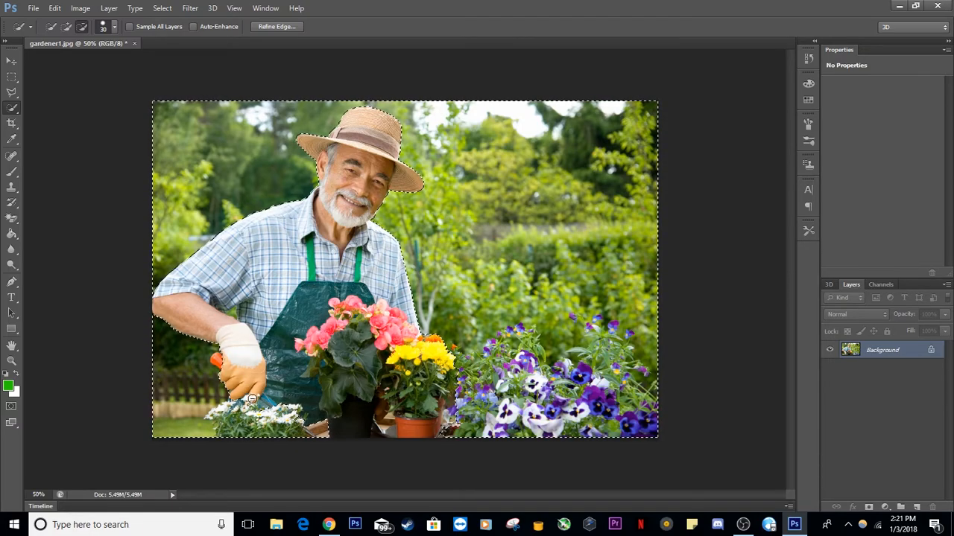
key(alt)
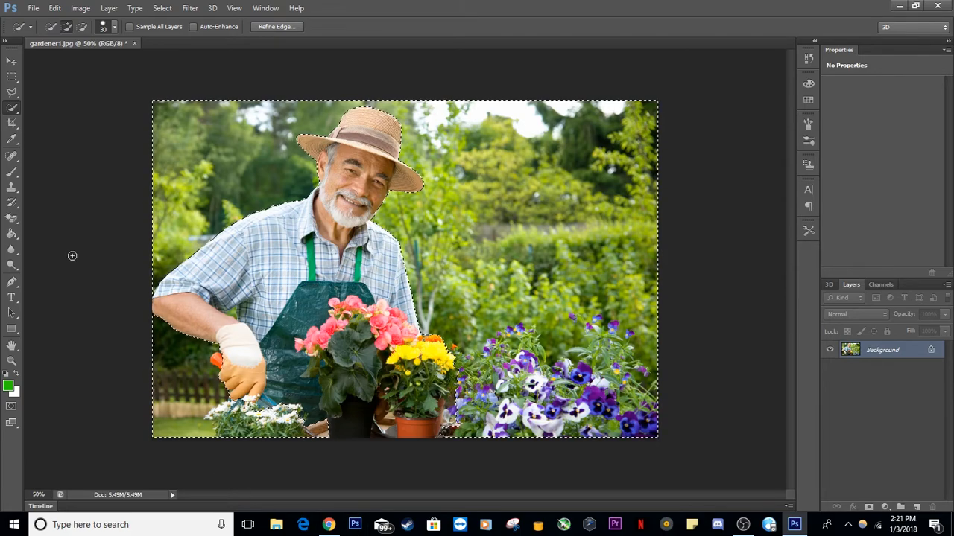
Step: Blur the selected background around the gardener with the Blur tool at 100% strength, and clear the selection
click(11, 250)
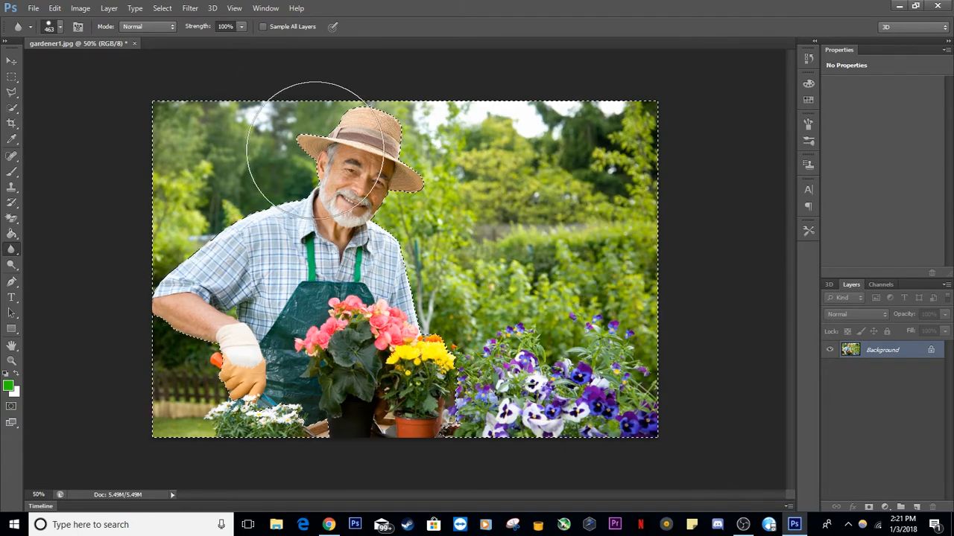
mouse_move(430, 324)
mouse_down()
mouse_move(492, 387)
mouse_move(713, 340)
mouse_move(681, 362)
mouse_move(691, 313)
mouse_up()
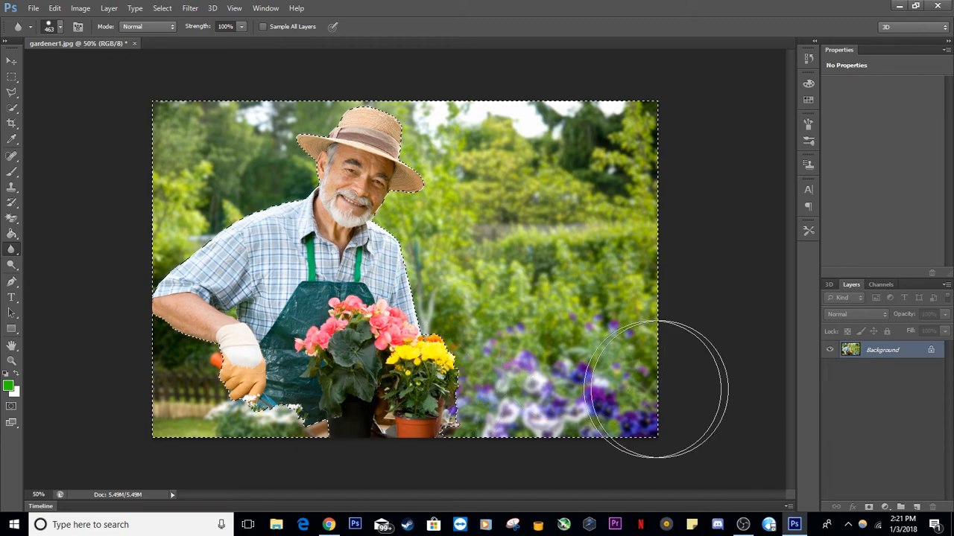
click(11, 77)
key(ctrl+d)
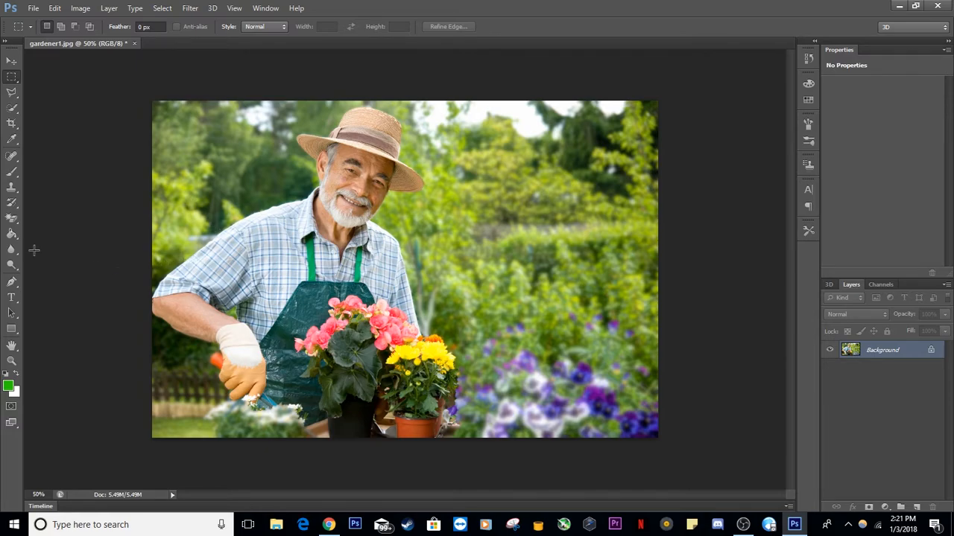
Step: Add the text GARDEN in the Big John font, scale it to about 37.76 pt and place it over the trees beside the gardener's hat
click(6, 298)
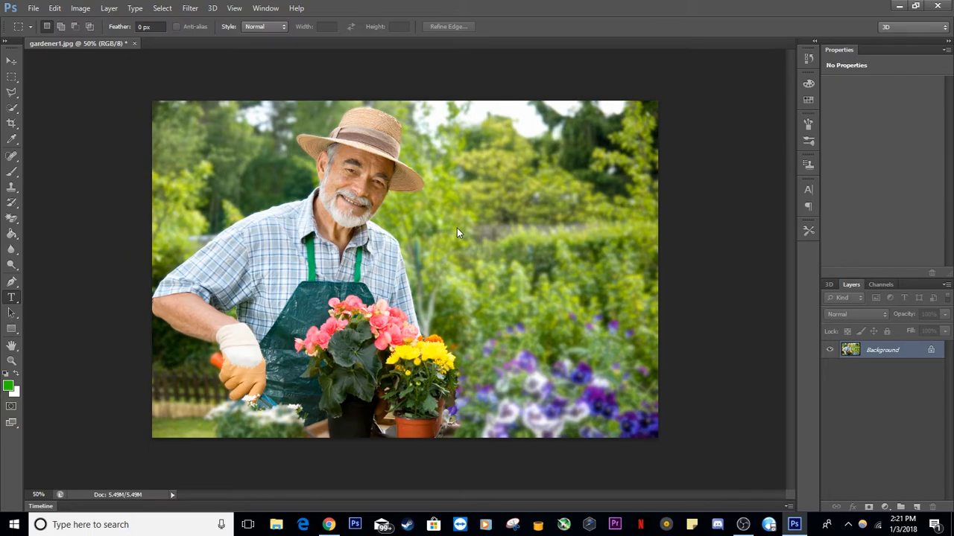
click(326, 219)
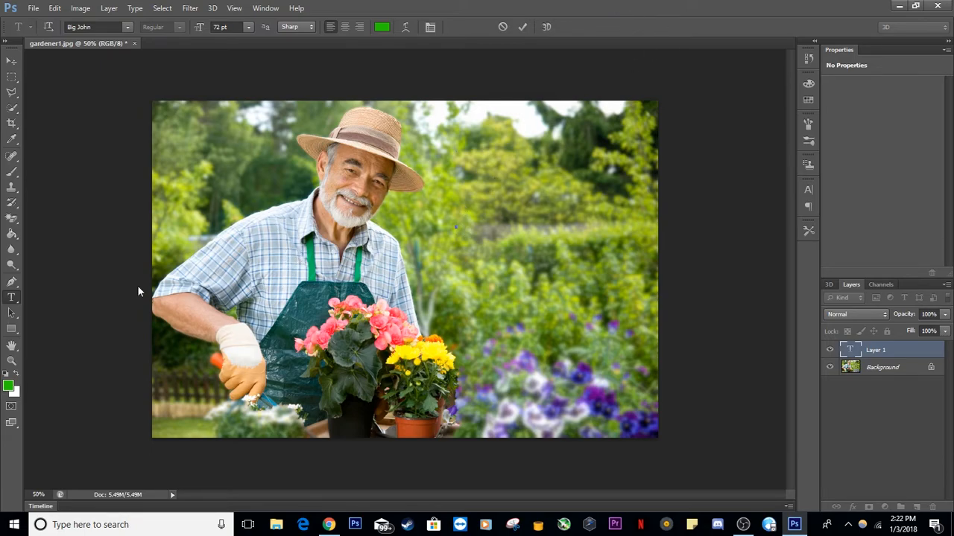
text(GA)
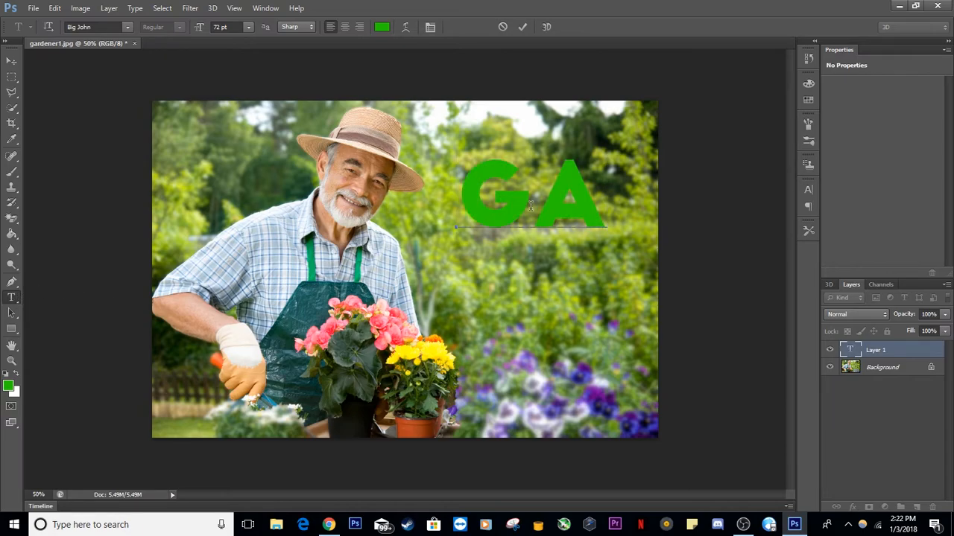
text(R)
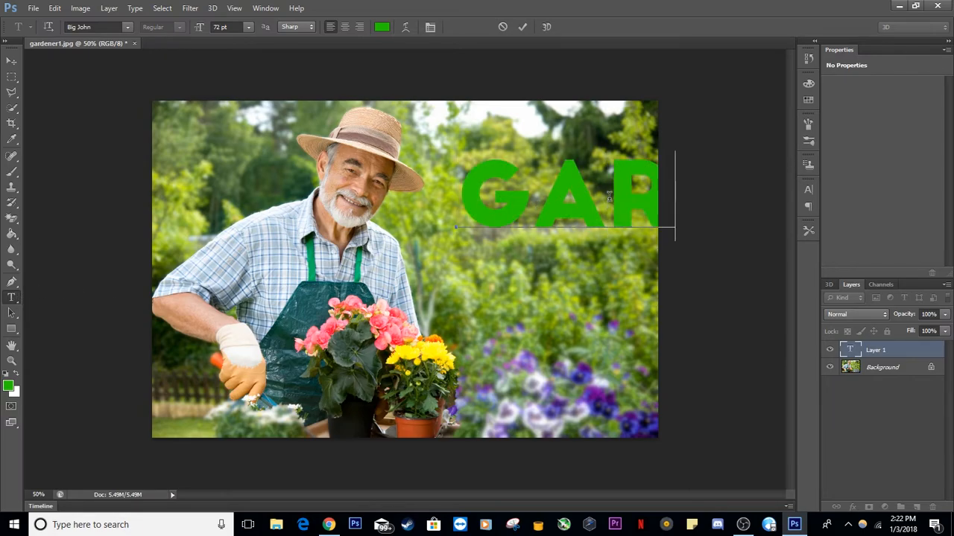
text(D)
key(ctrl)
drag(452, 149, 699, 194)
drag(755, 219, 510, 162)
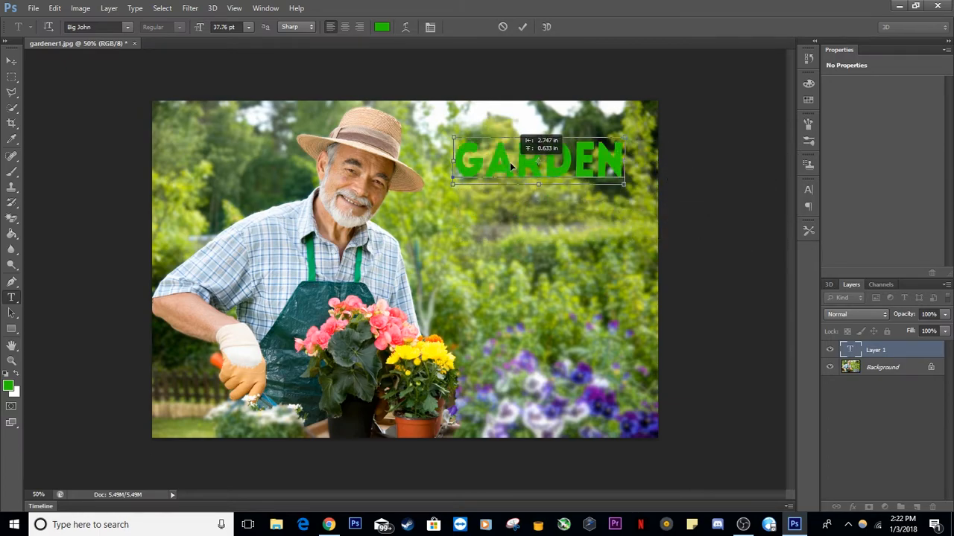
Step: Change the colour of the whole GARDEN text to near-black 010400
click(581, 163)
drag(624, 157, 448, 145)
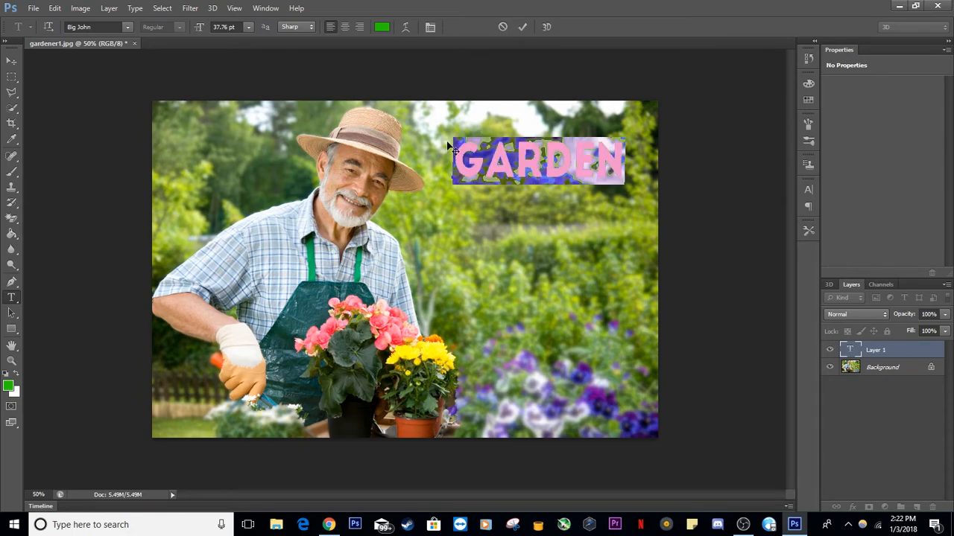
click(381, 27)
click(464, 282)
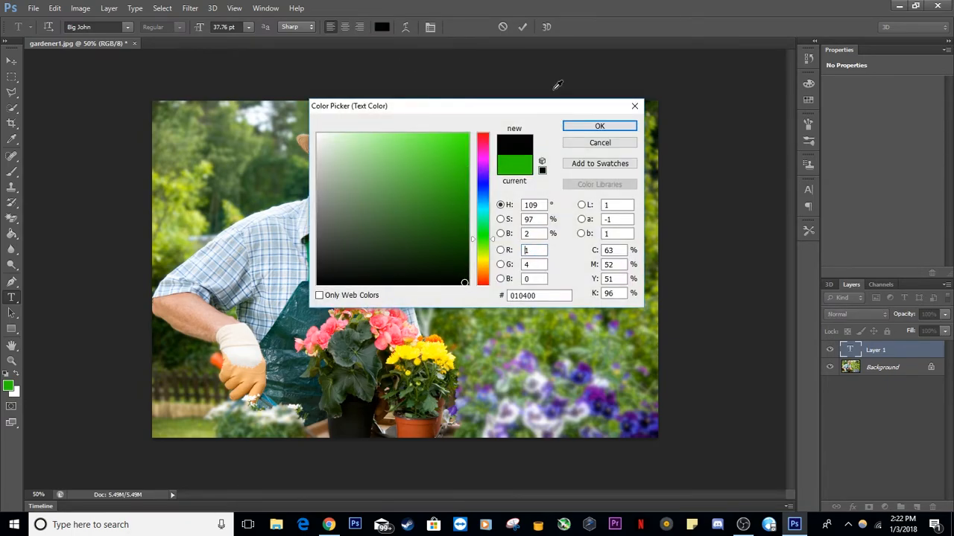
click(575, 126)
click(555, 168)
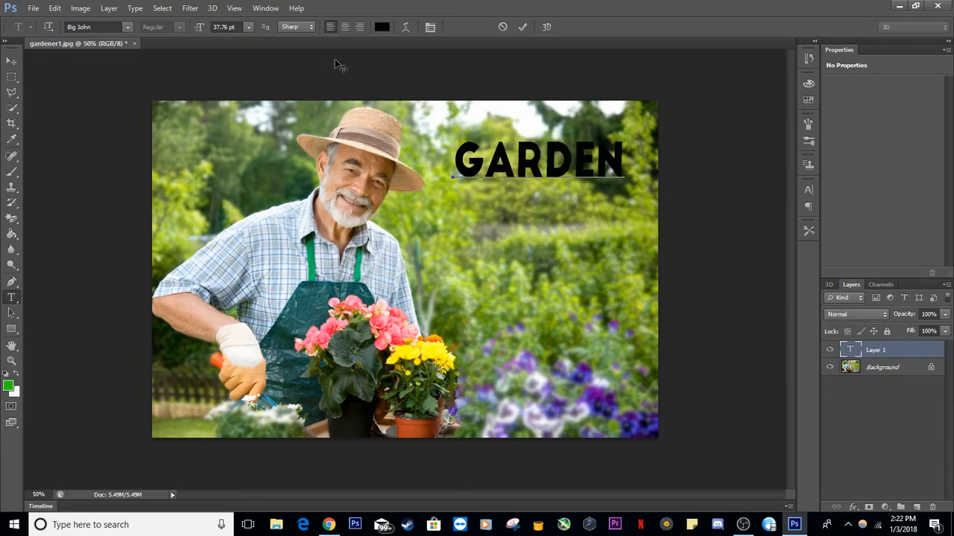
Step: Add a new layer beneath the garden text layer and make a rectangular selection closely around the word GARDEN
click(917, 506)
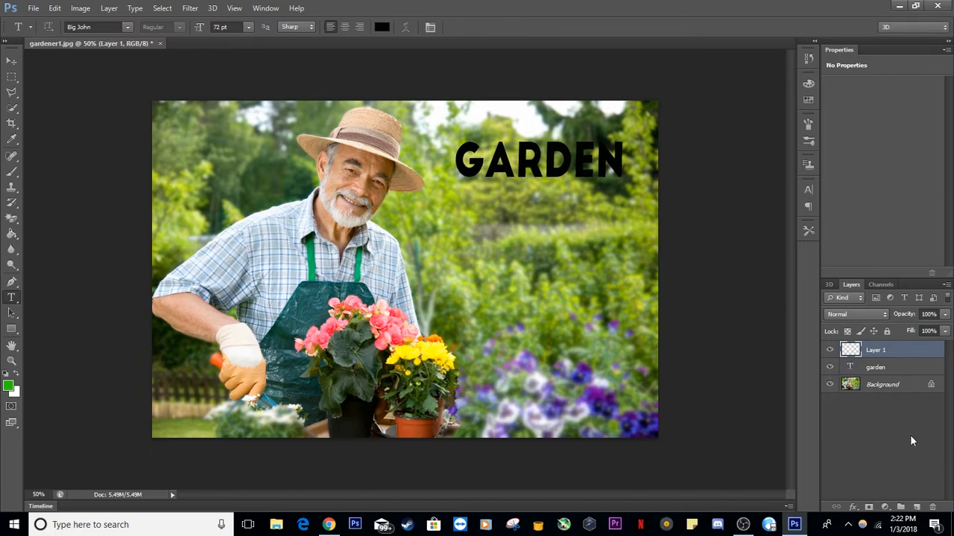
drag(895, 349, 893, 375)
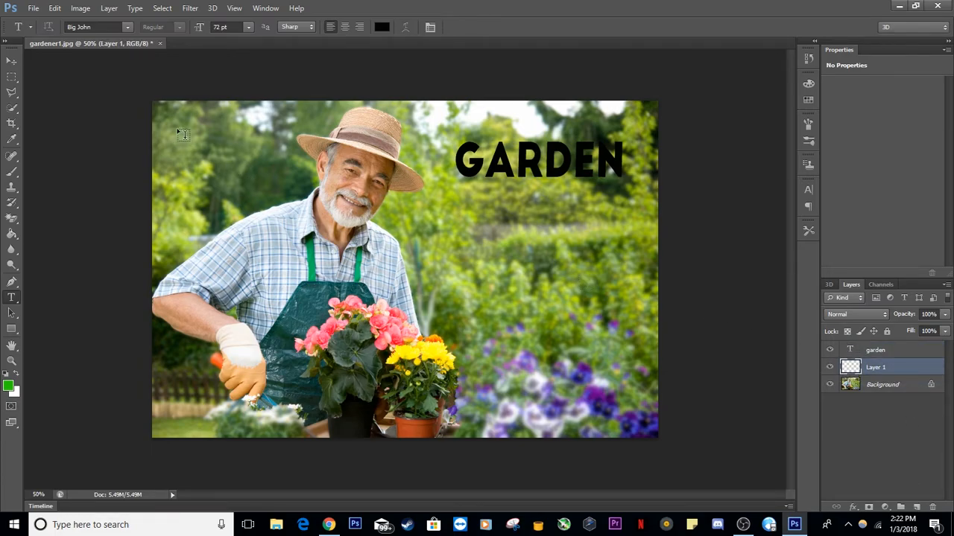
click(12, 77)
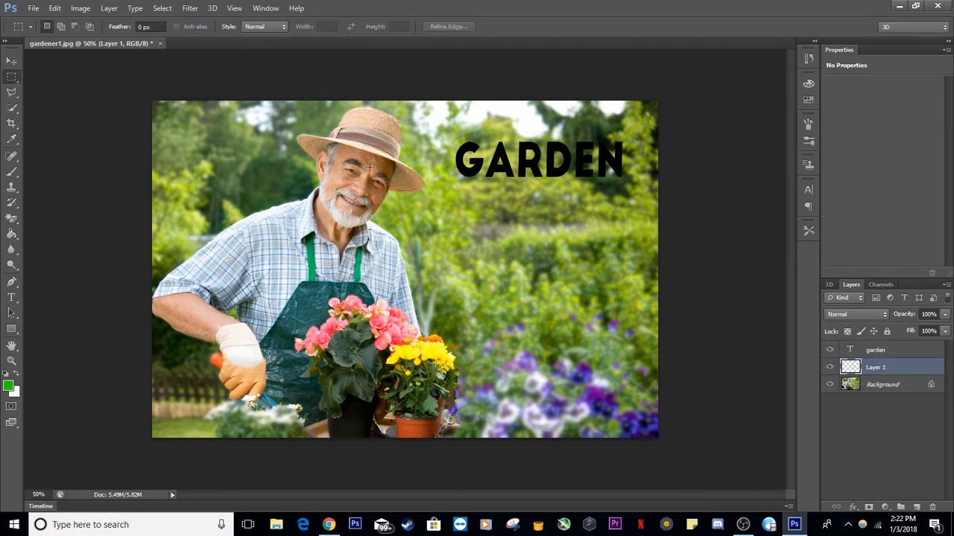
drag(453, 141, 627, 180)
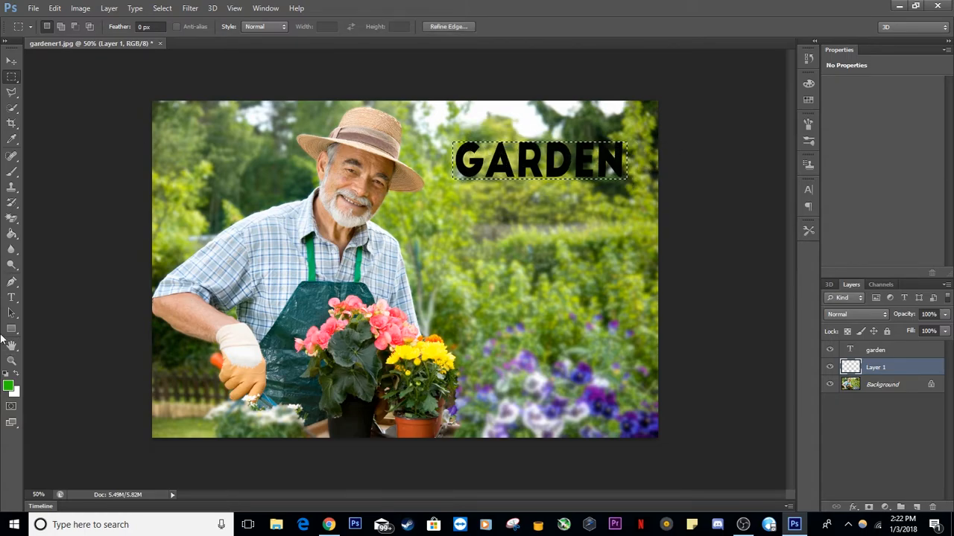
Step: Set the foreground colour to near-black, paint the rectangular selection solid with the Brush on Layer 1, and deselect
click(8, 385)
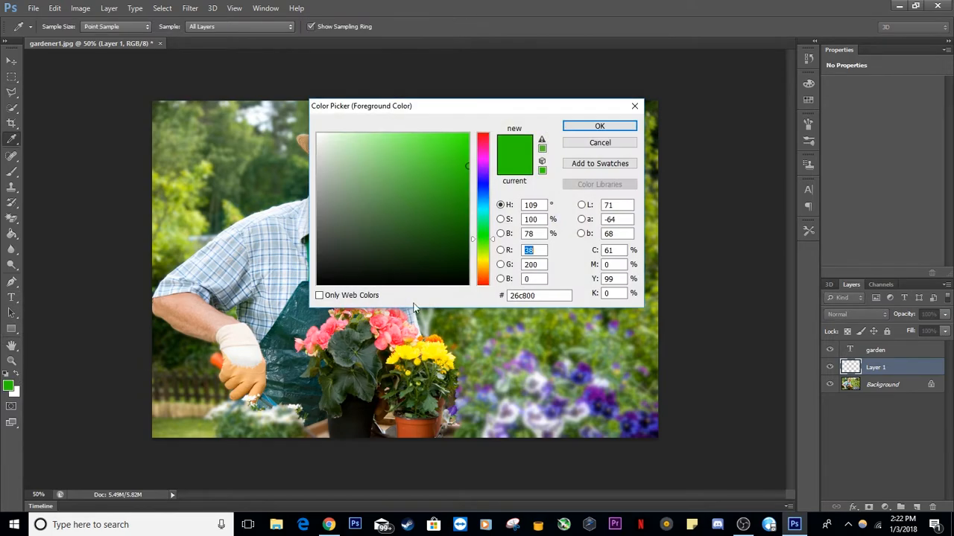
click(462, 283)
click(574, 128)
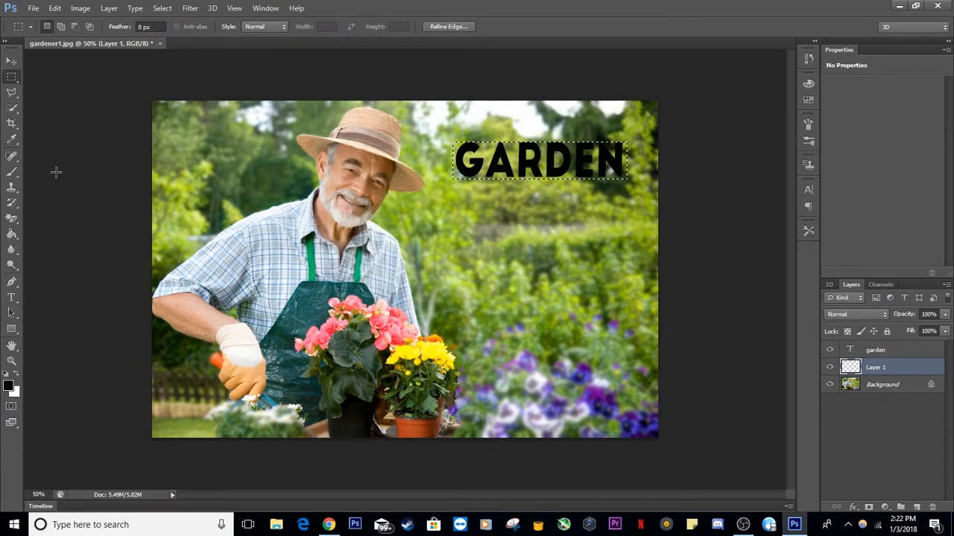
click(11, 173)
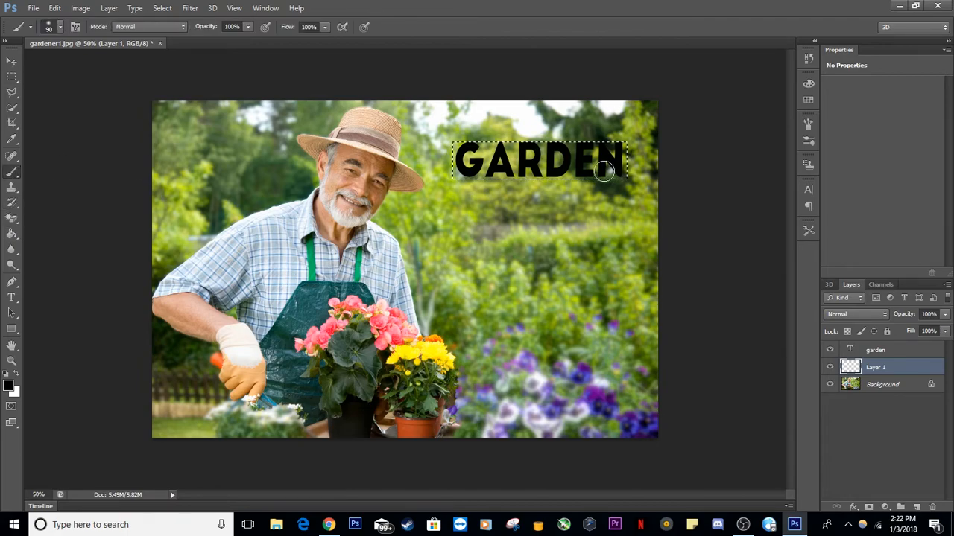
drag(530, 159, 624, 161)
drag(628, 168, 458, 171)
mouse_move(532, 154)
mouse_down()
mouse_move(437, 160)
mouse_move(574, 166)
mouse_move(561, 166)
mouse_up()
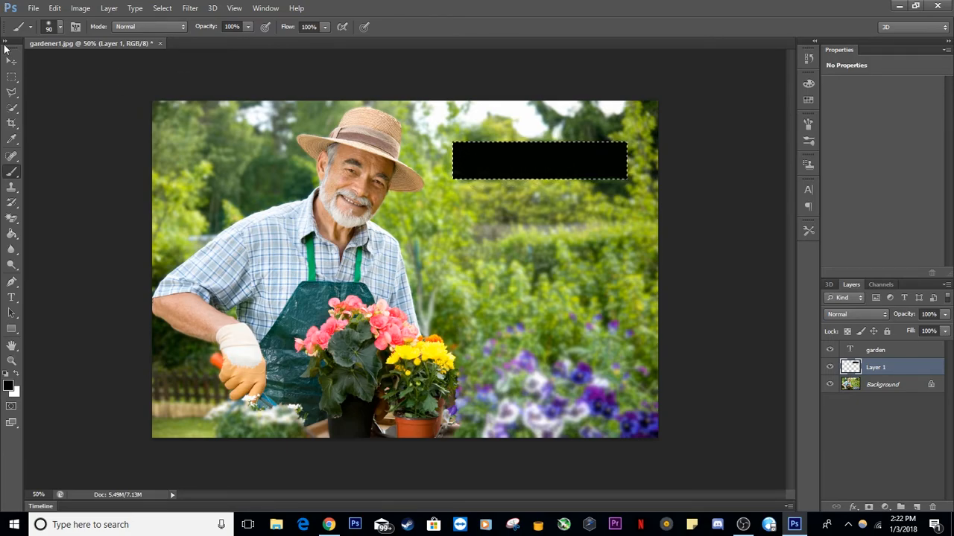
click(11, 76)
key(ctrl+d)
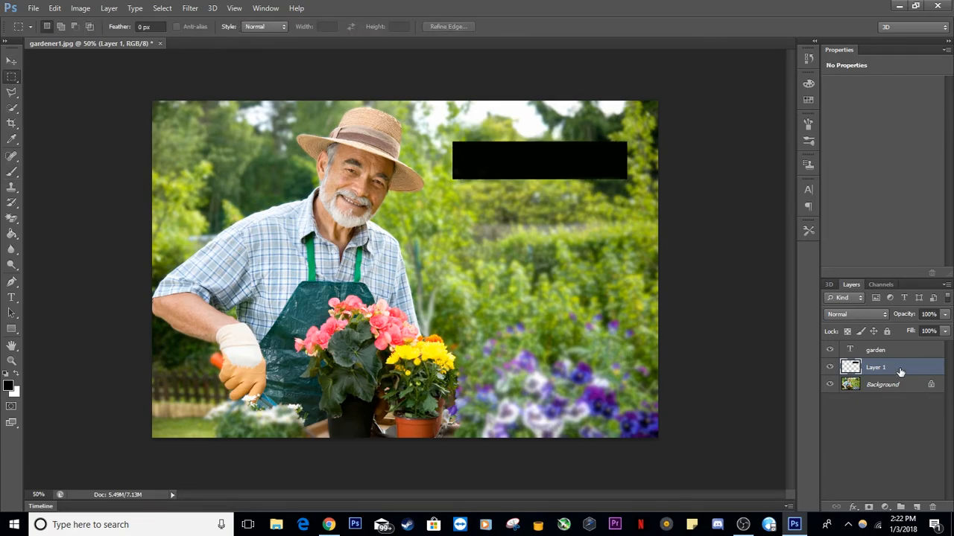
Step: Change the colour of the whole GARDEN text to near-white f9fbf8
click(894, 353)
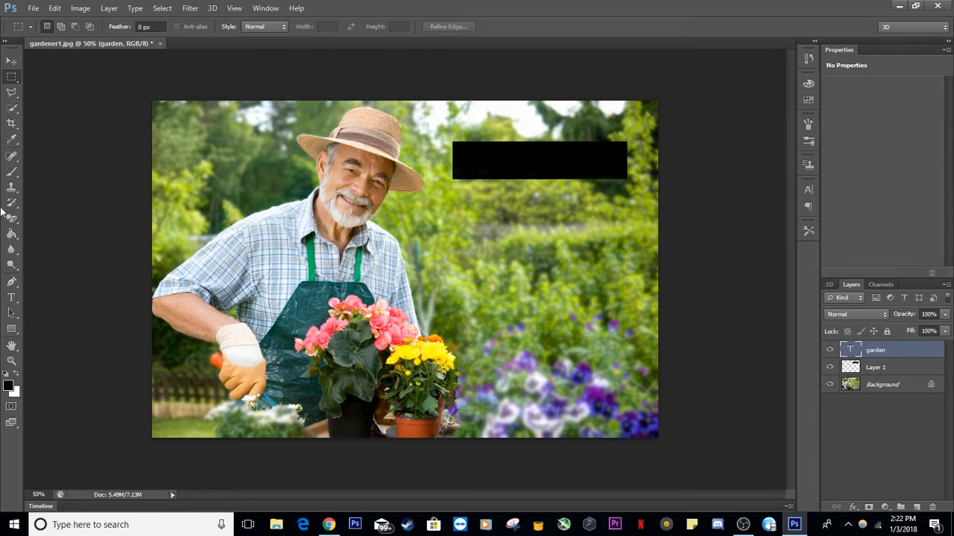
click(11, 297)
click(509, 163)
key(ctrl+a)
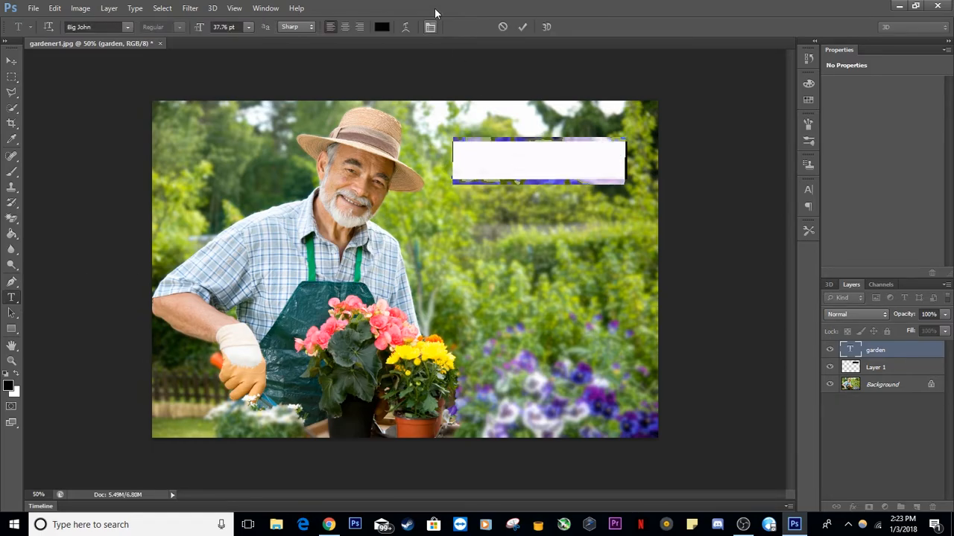
click(381, 27)
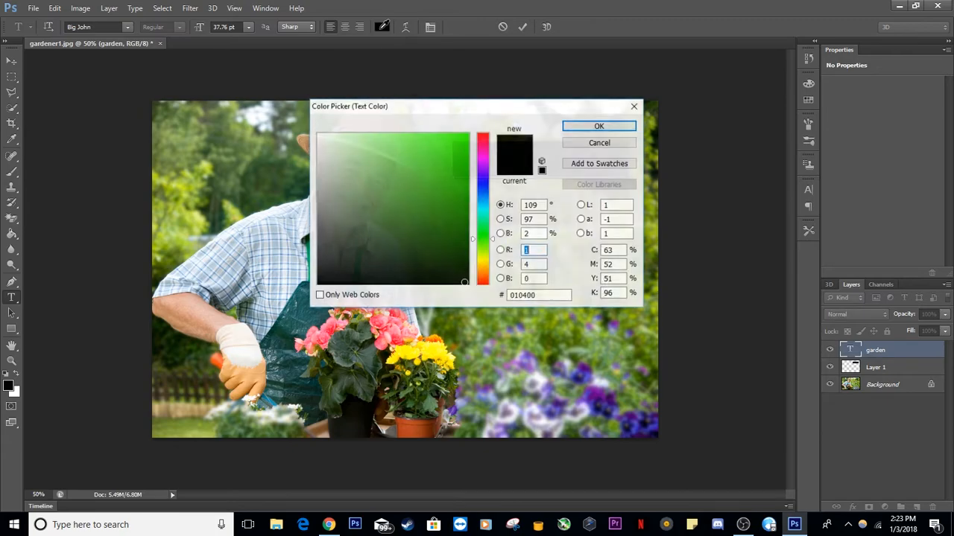
click(318, 136)
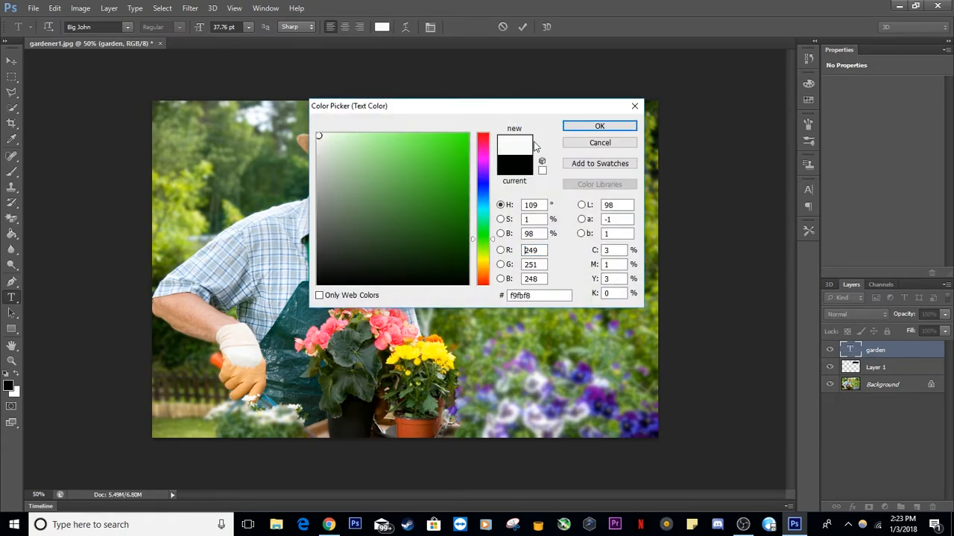
click(582, 129)
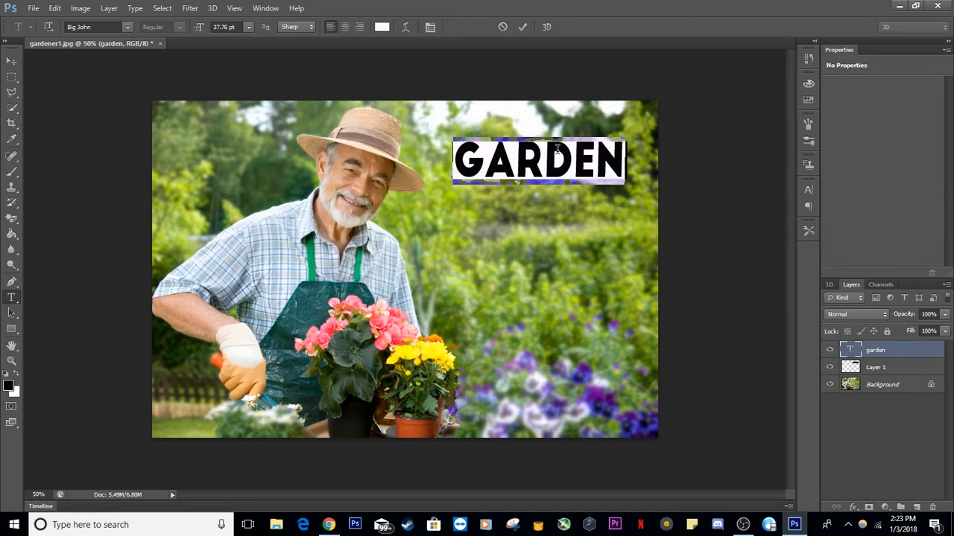
click(12, 77)
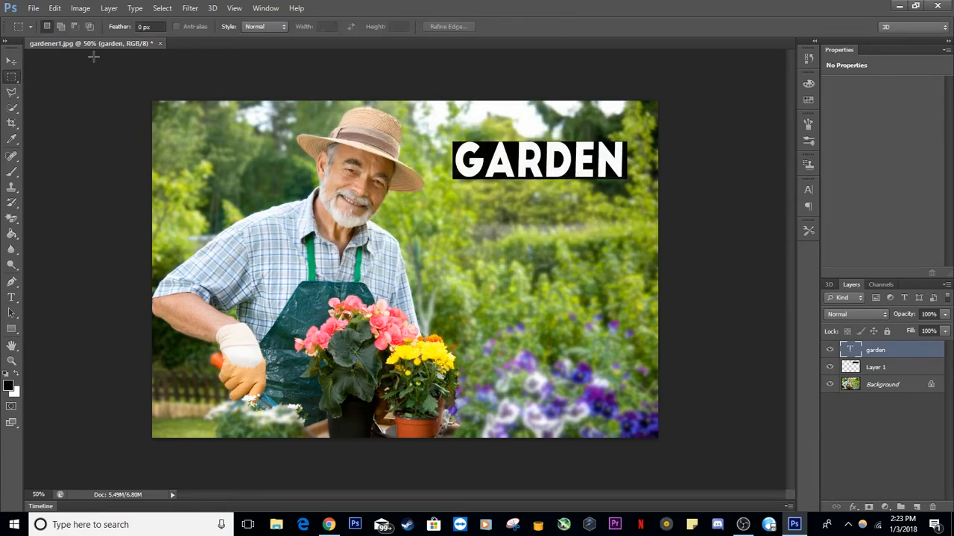